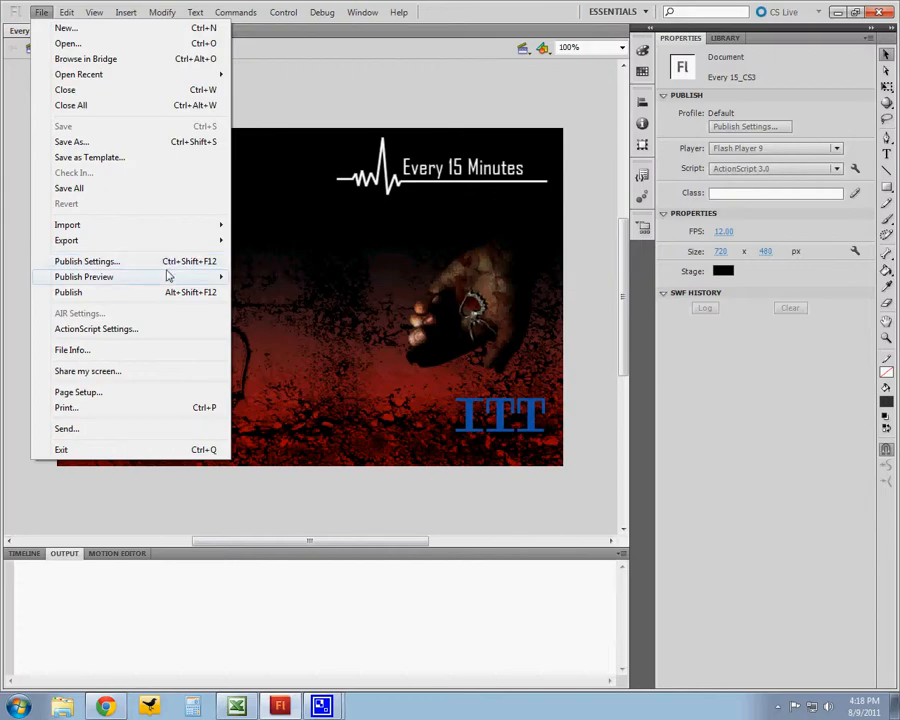
- Open the document's Publish Settings dialog
mouse_move(172, 279)
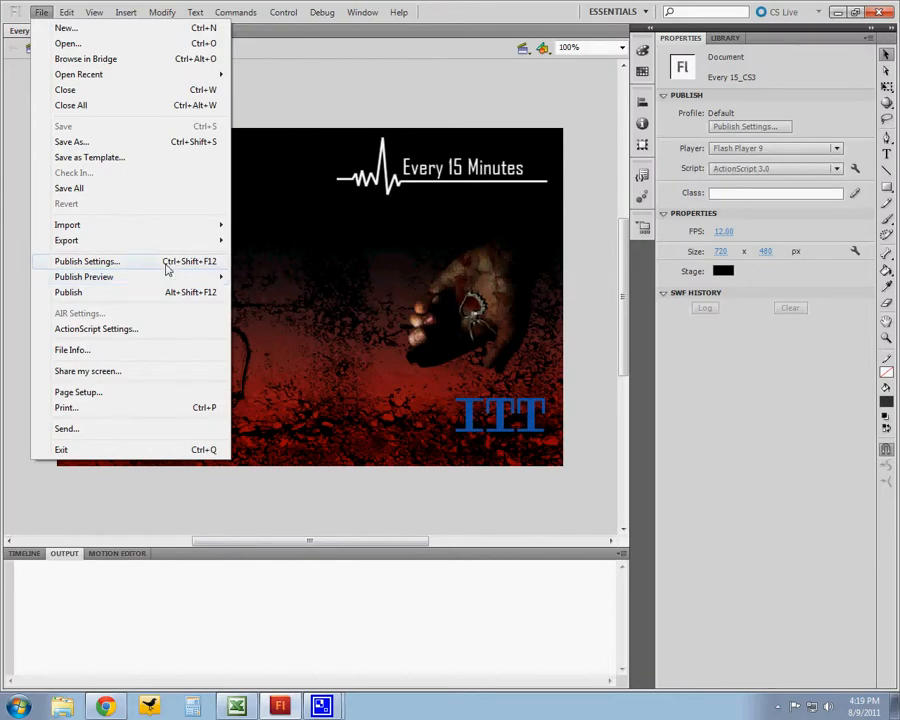
left_click(167, 262)
left_click_drag(413, 115, 350, 88)
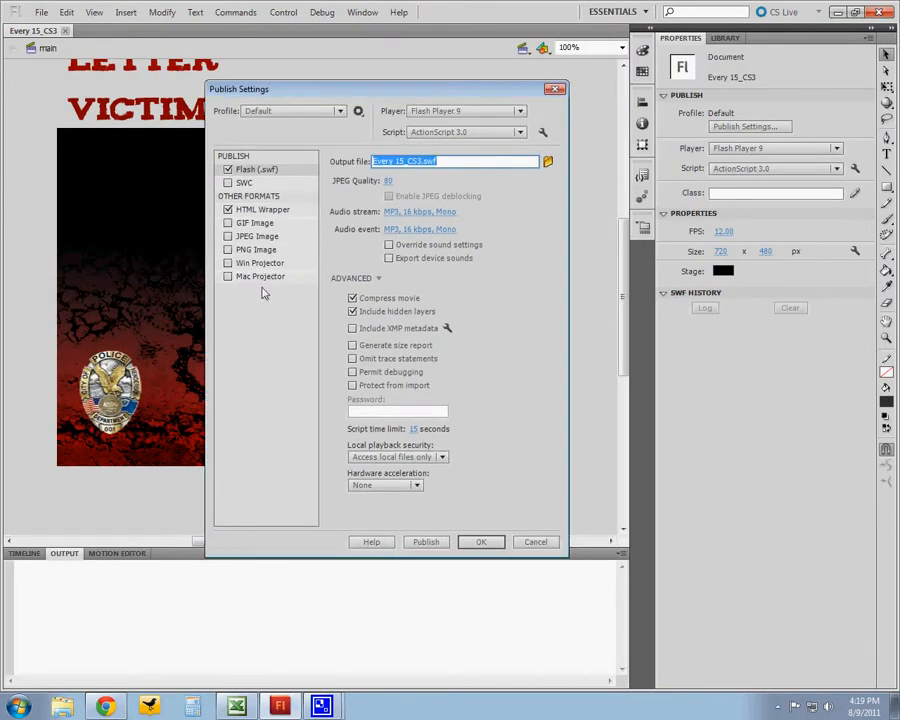
left_click_drag(307, 99, 291, 95)
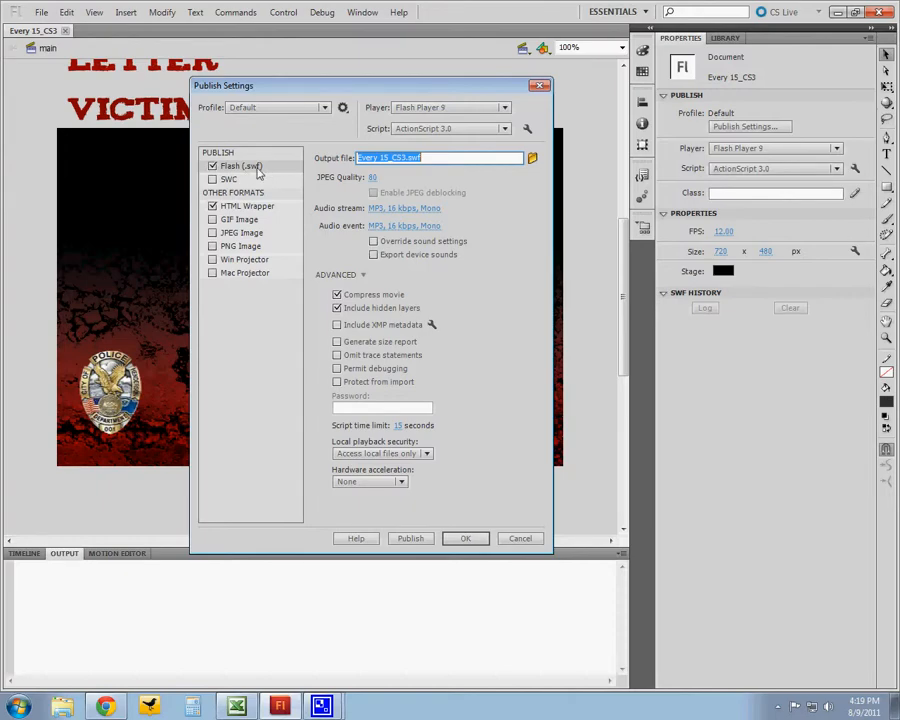
- Inspect the Flash (.swf) and HTML Wrapper format settings, toggling their checkboxes back to on
left_click(250, 206)
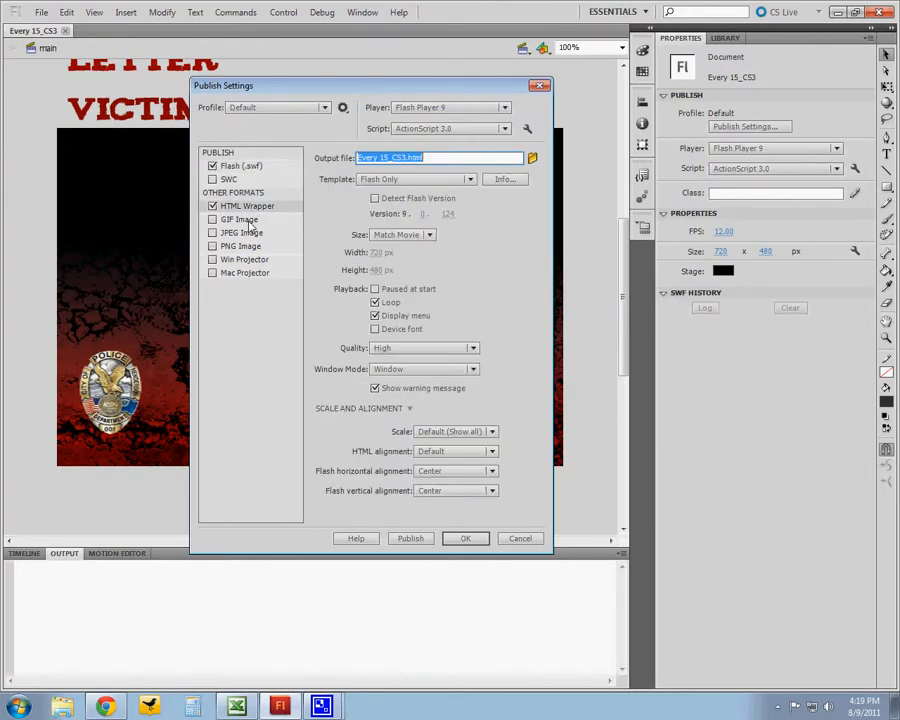
left_click(250, 167)
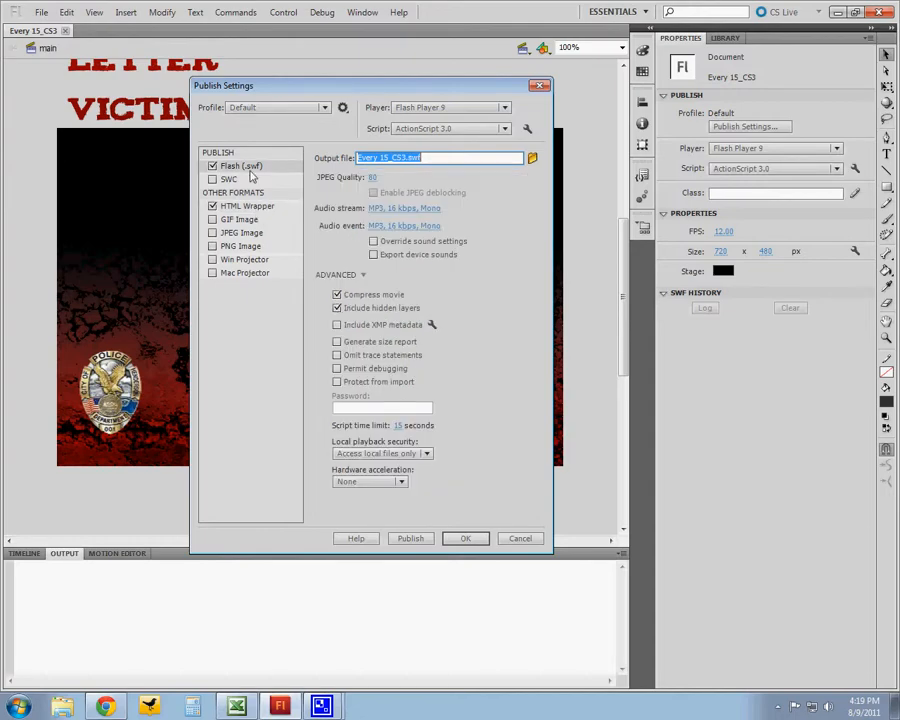
left_click_drag(287, 91, 283, 89)
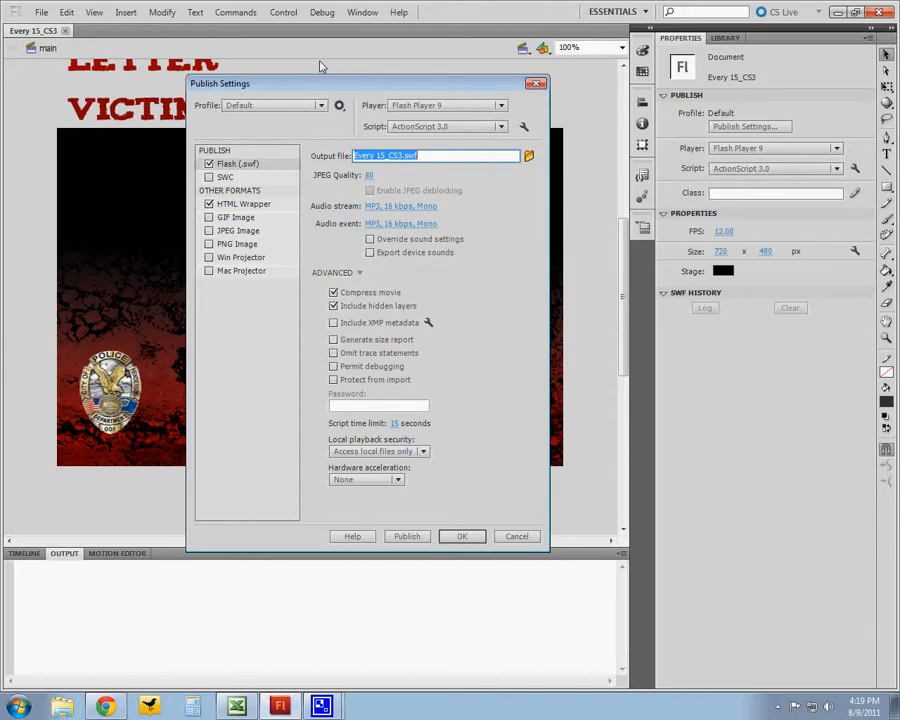
left_click_drag(304, 90, 315, 89)
left_click(219, 164)
left_click(220, 202)
left_click(221, 205)
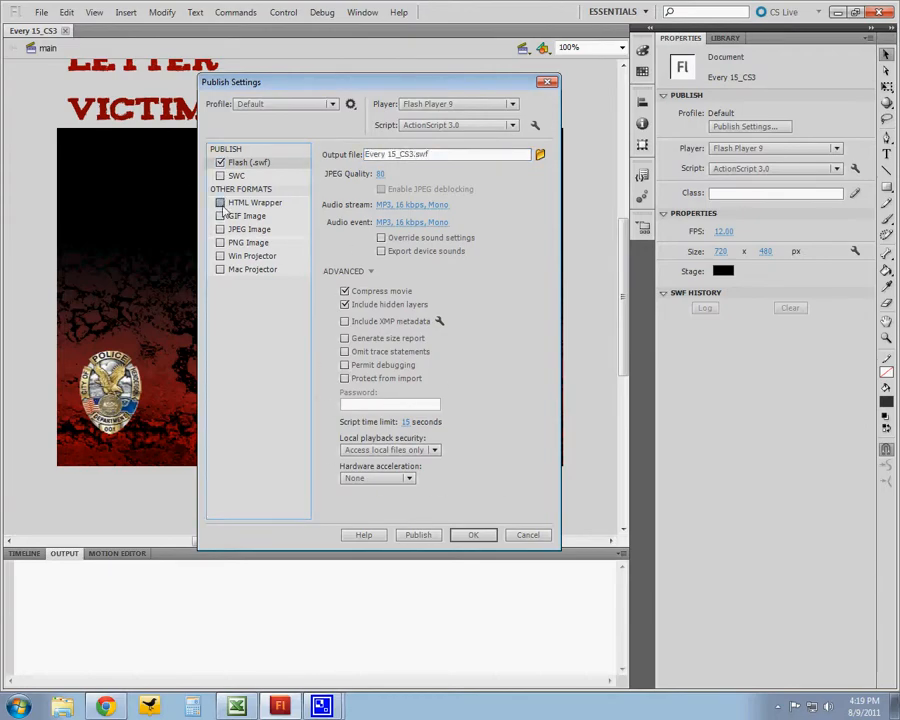
left_click_drag(282, 83, 283, 90)
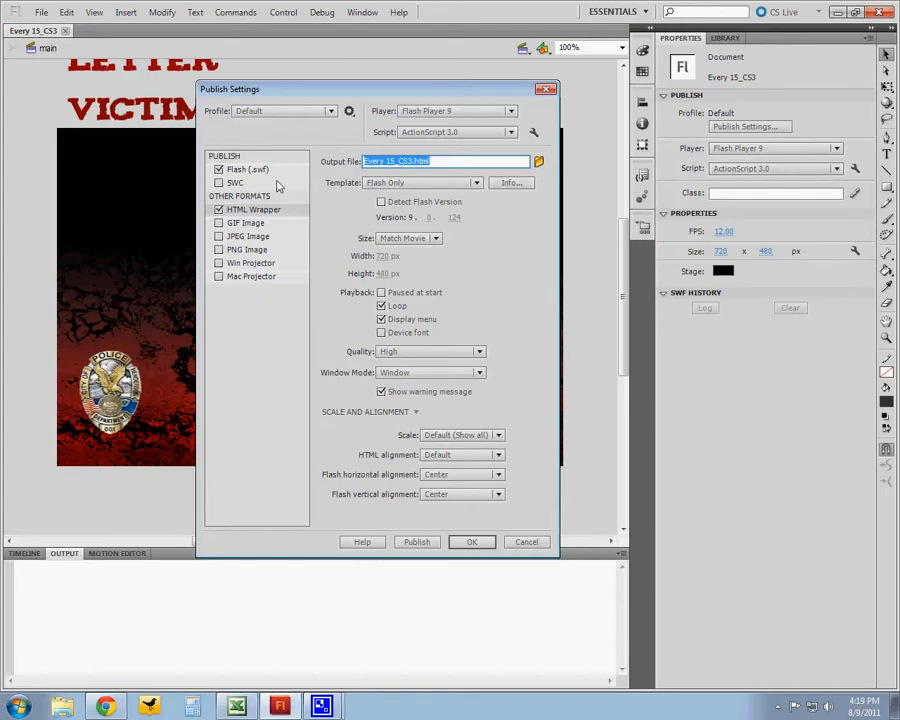
left_click_drag(299, 94, 294, 90)
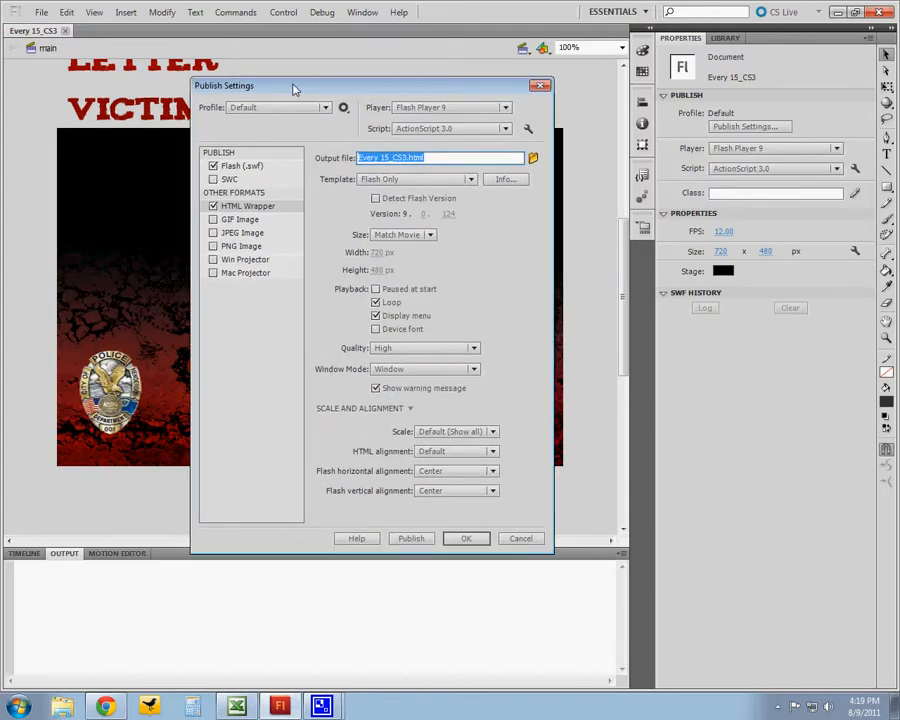
- Rename the HTML Wrapper output file to index.html
left_click(403, 157)
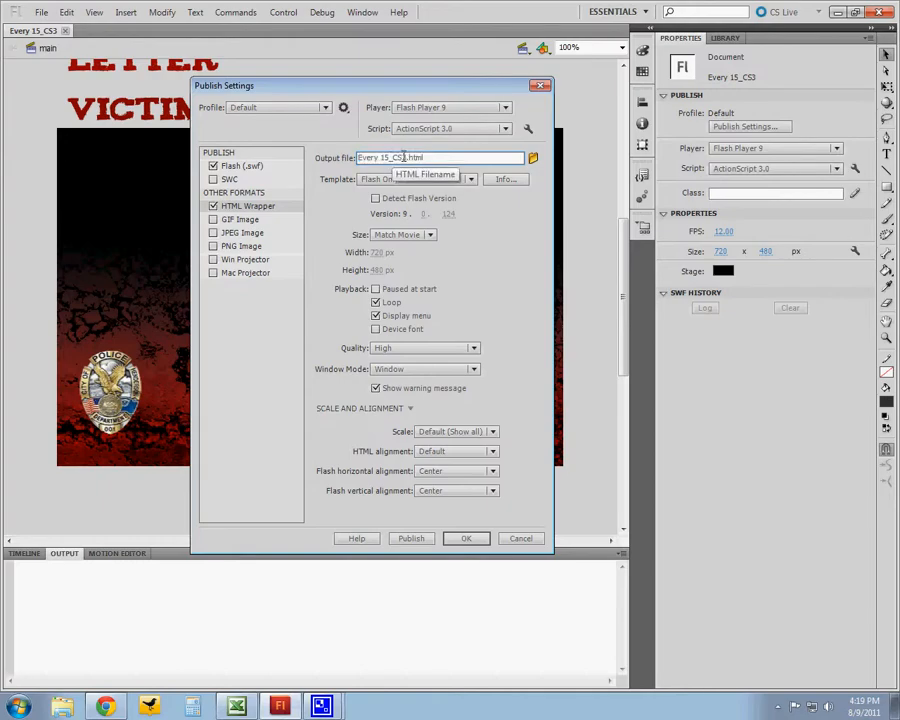
left_click_drag(407, 157, 357, 158)
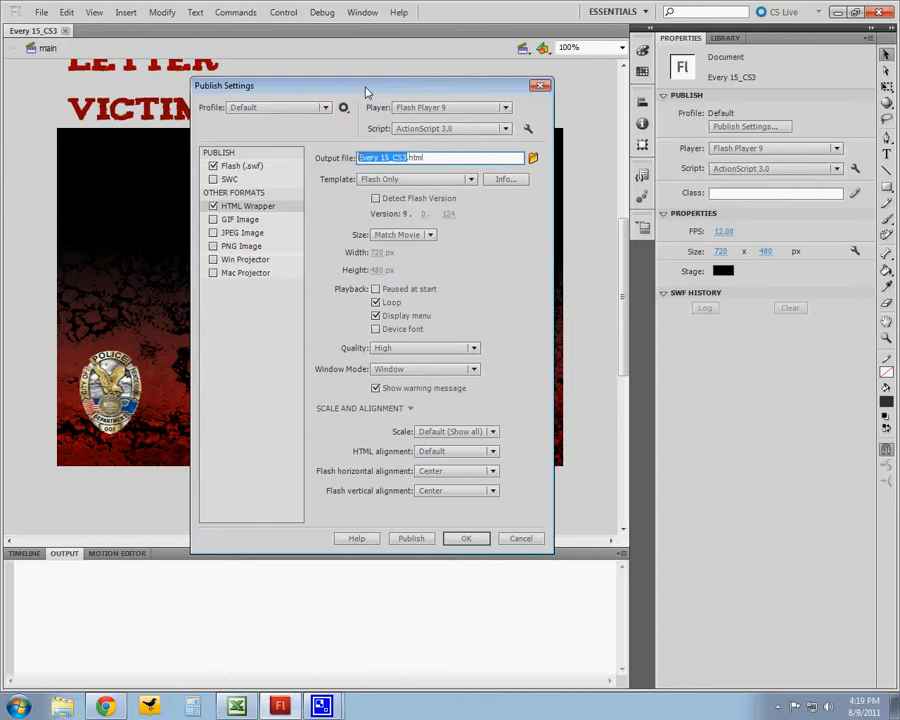
type("index")
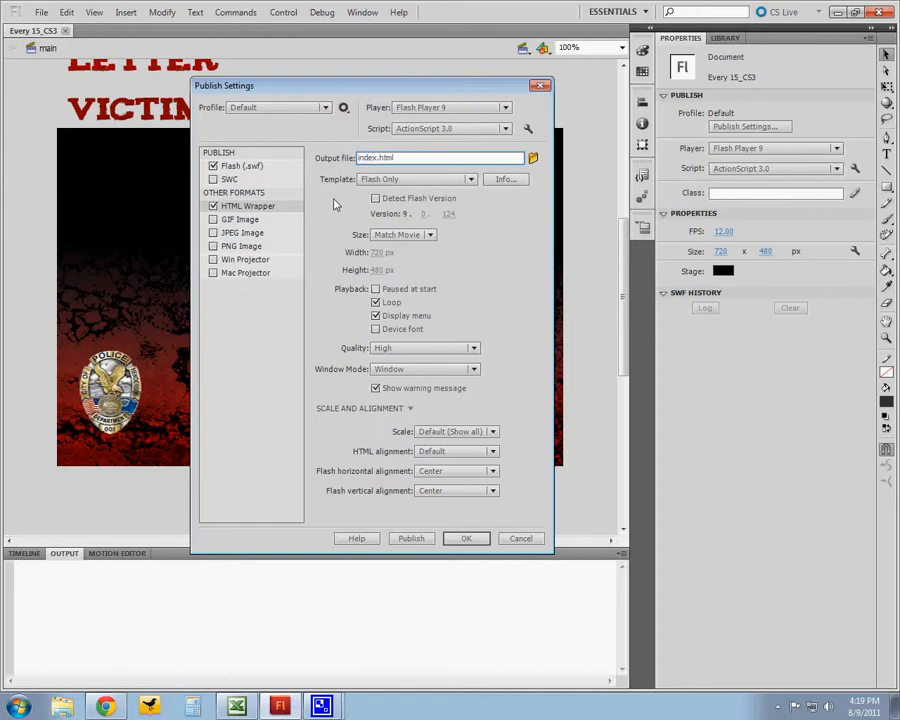
- Rename the Flash (.swf) output file to index.swf
left_click(261, 210)
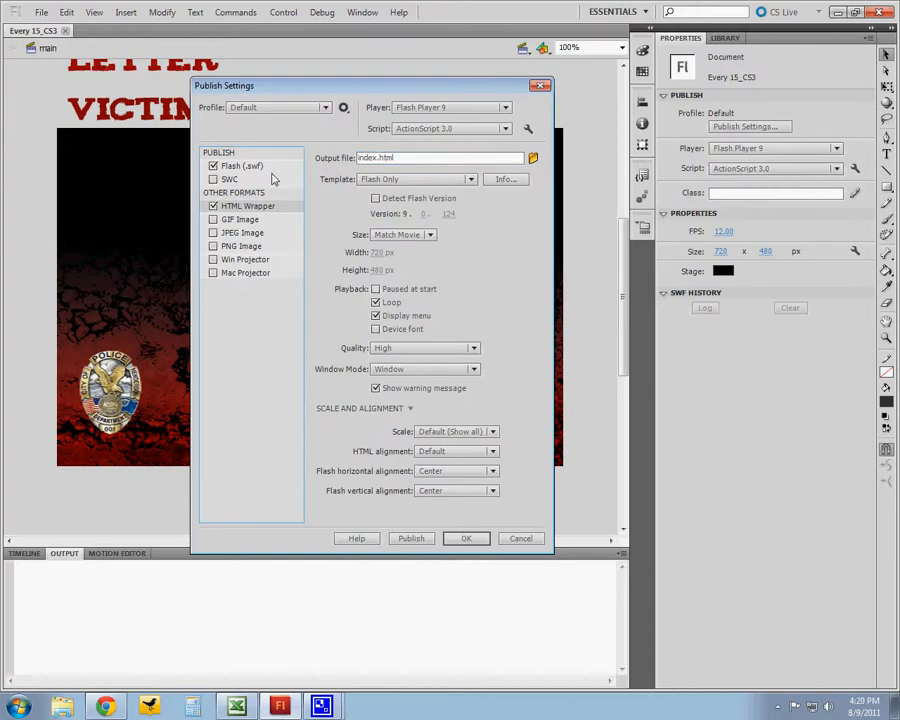
left_click(262, 166)
left_click(417, 158)
key("Home")
type("index")
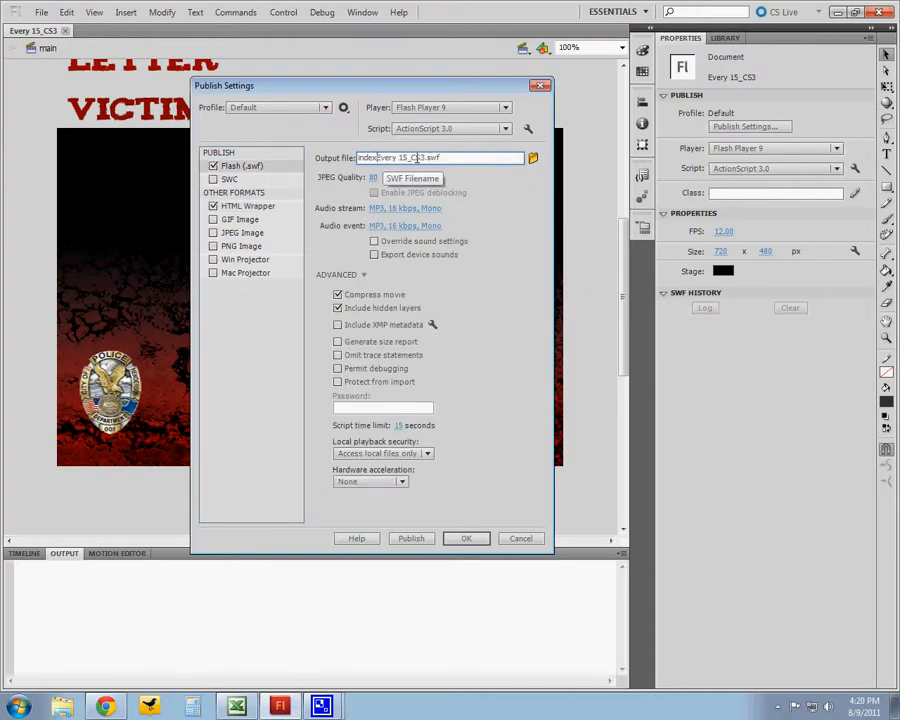
key("Delete")
key("Delete")
key("Delete")
key("Delete")
key("Delete")
key("Delete")
key("Delete")
key("Delete")
key("Delete")
key("Delete")
key("Delete")
key("Delete")
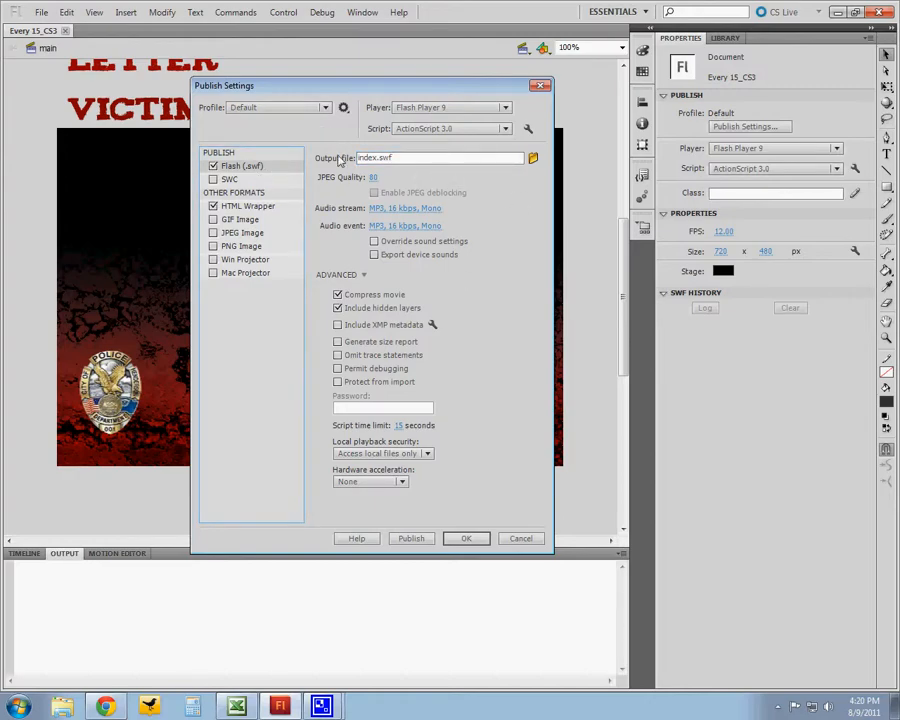
- Set the target player to Flash Player 9 and check the ActionScript 3.0 script version
left_click_drag(330, 91, 323, 92)
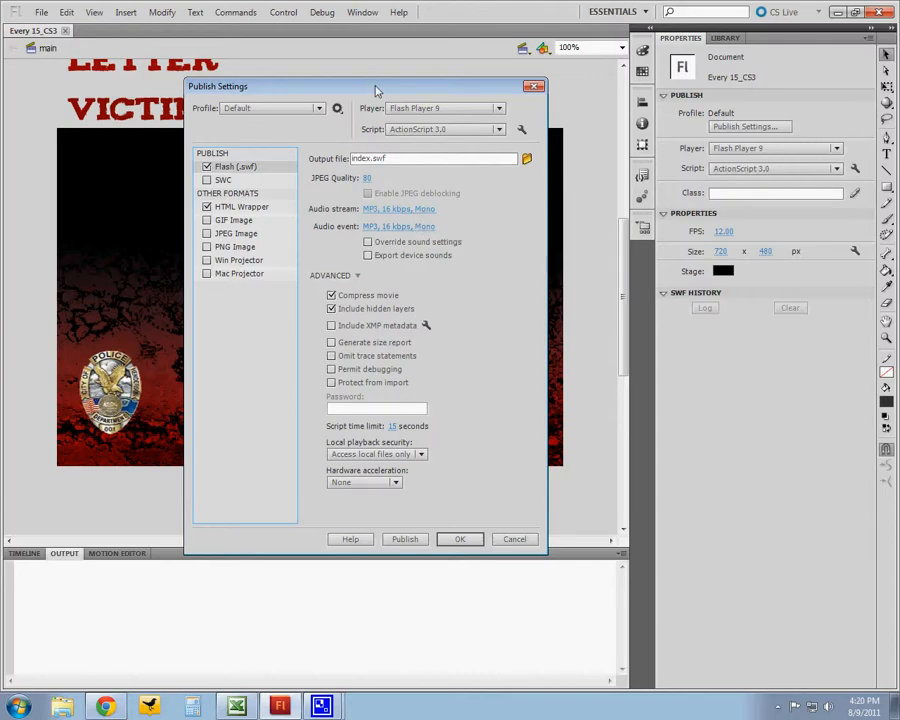
left_click(498, 108)
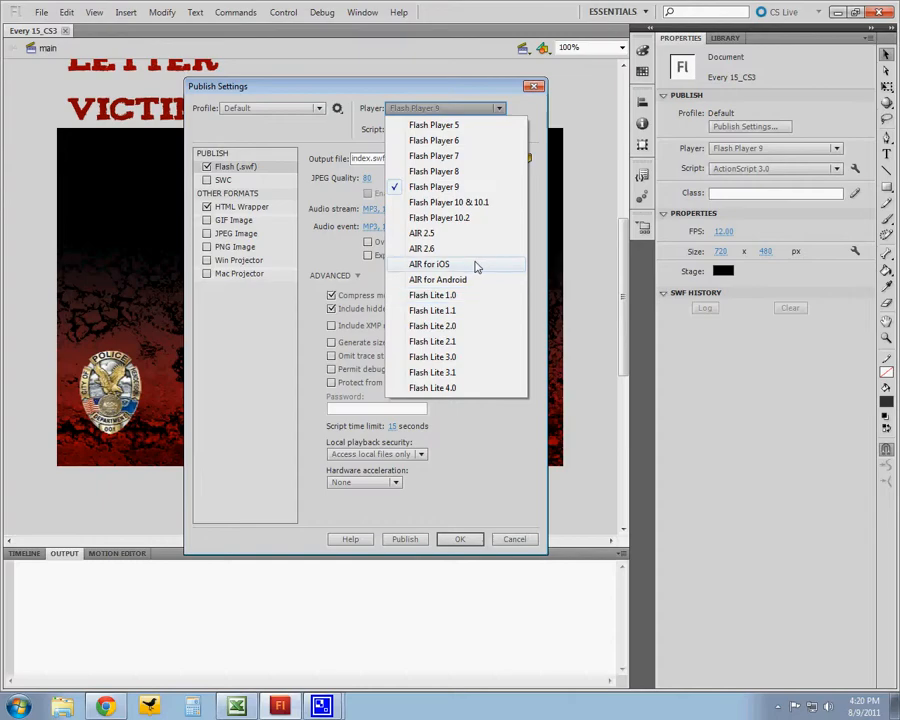
left_click(446, 187)
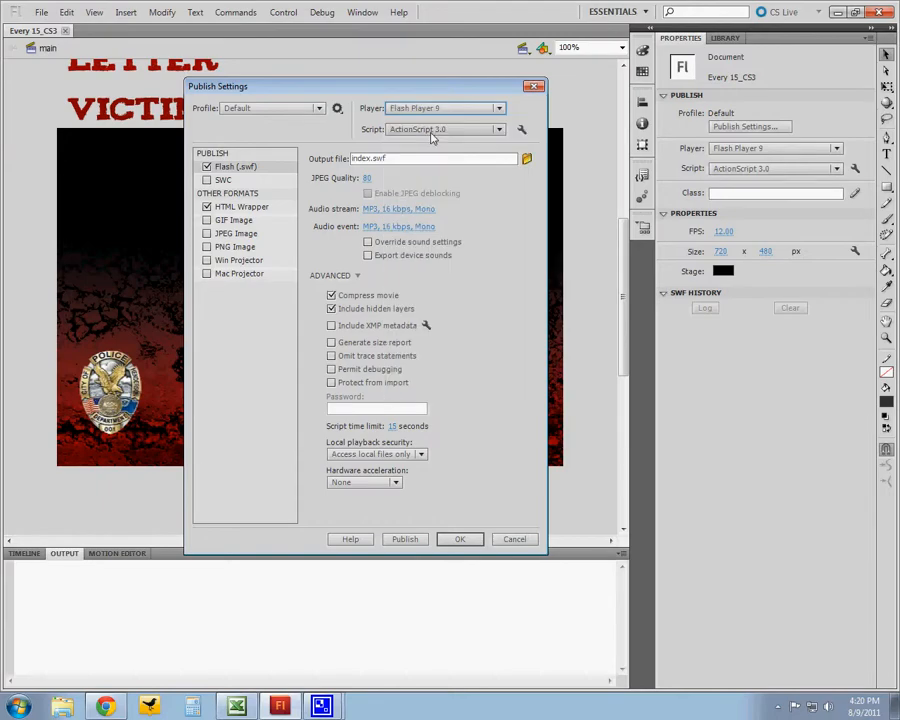
left_click(440, 131)
left_click(442, 131)
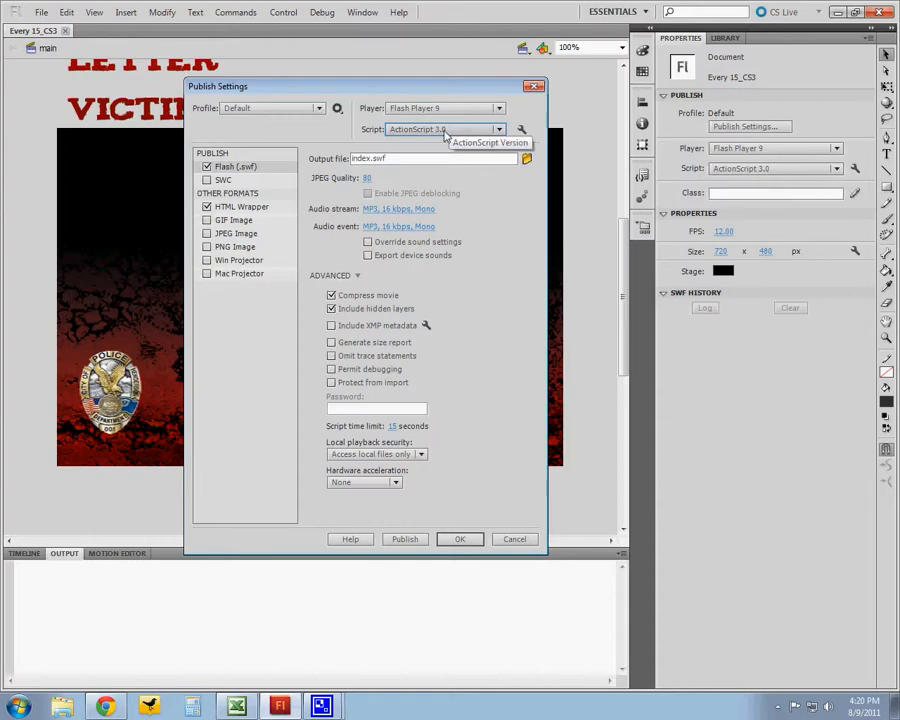
left_click_drag(424, 94, 418, 92)
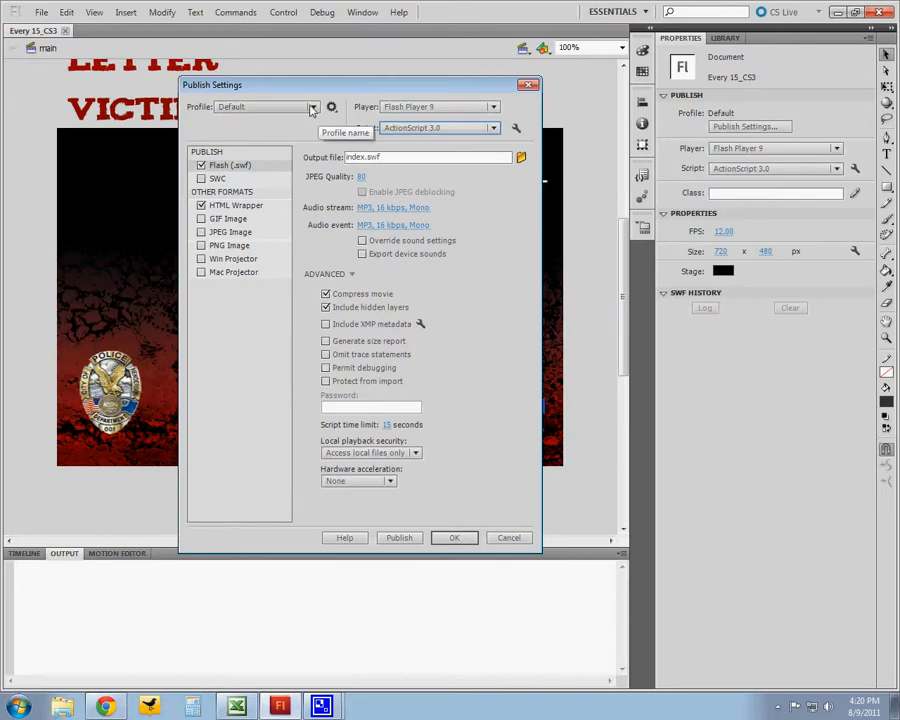
left_click_drag(321, 86, 324, 91)
left_click(313, 115)
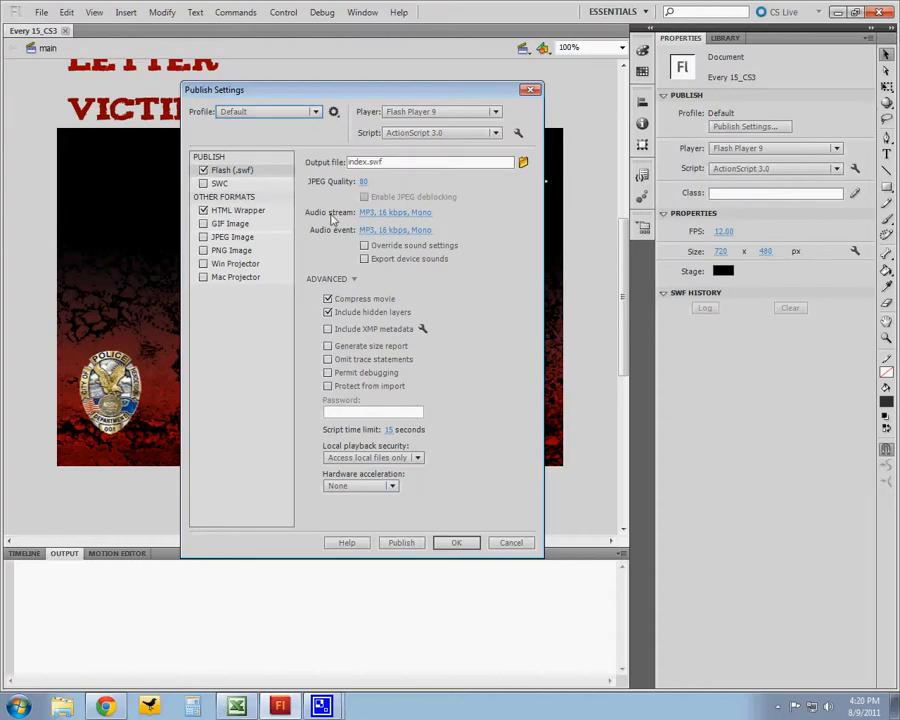
left_click_drag(348, 95, 352, 90)
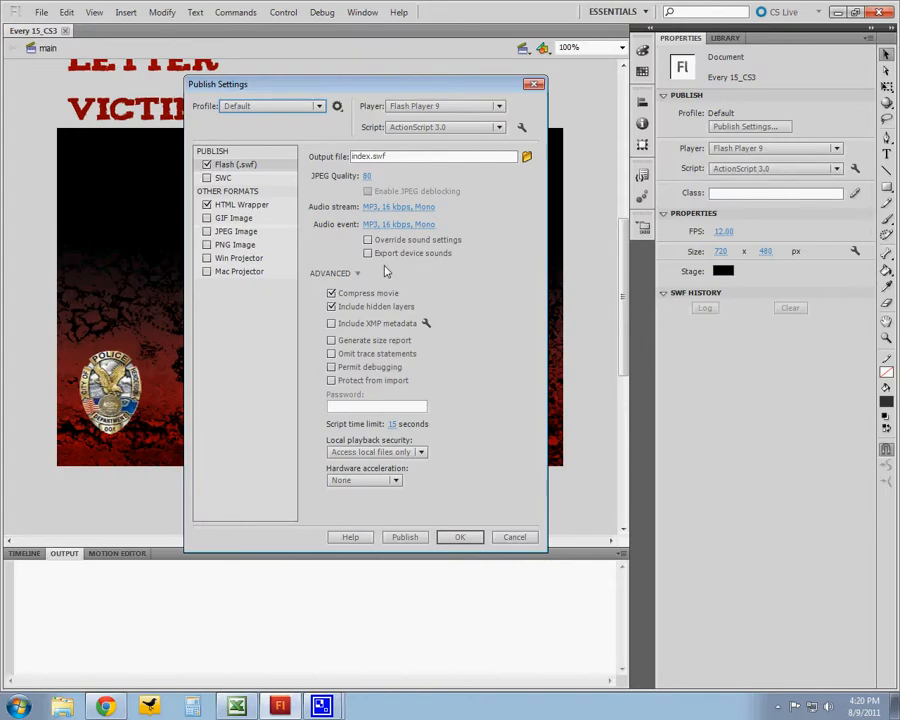
left_click(383, 341)
left_click(383, 341)
left_click_drag(340, 76, 373, 94)
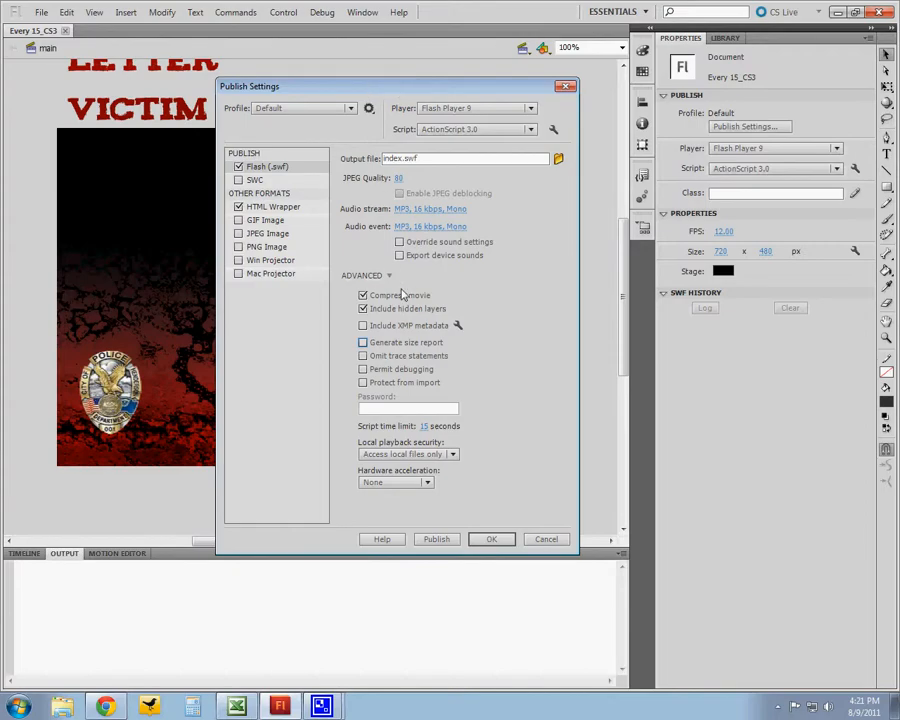
- Enable Detect Flash Version in the HTML Wrapper settings
left_click(284, 207)
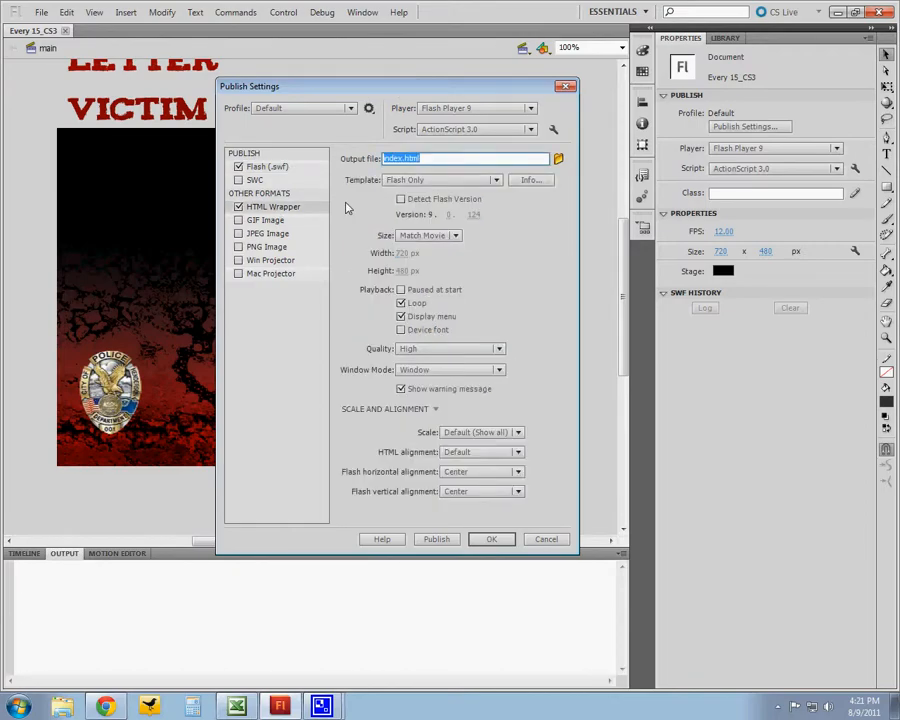
left_click_drag(342, 93, 337, 91)
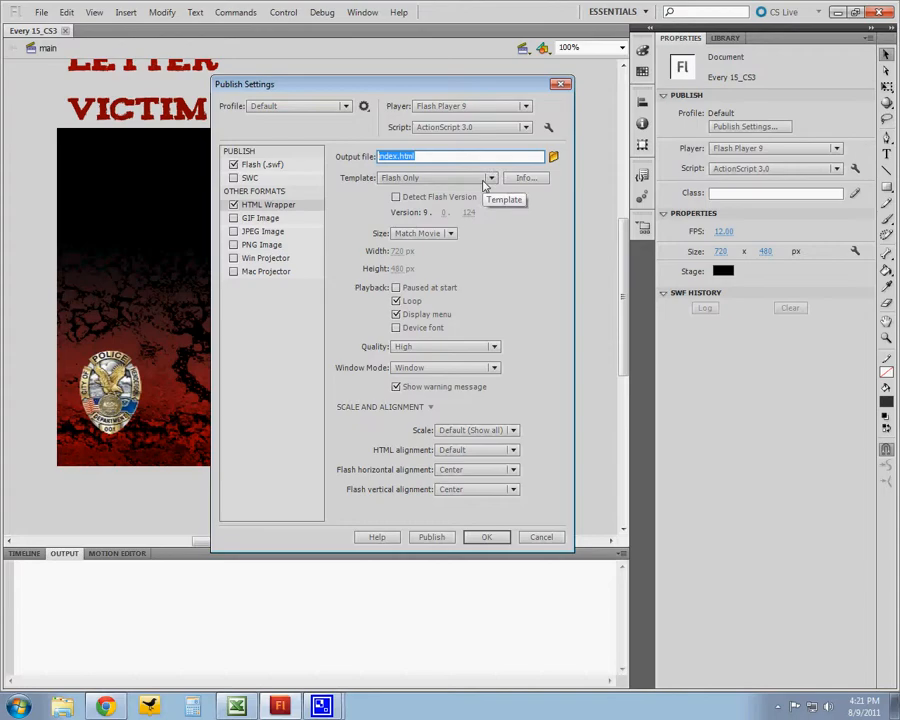
left_click(467, 198)
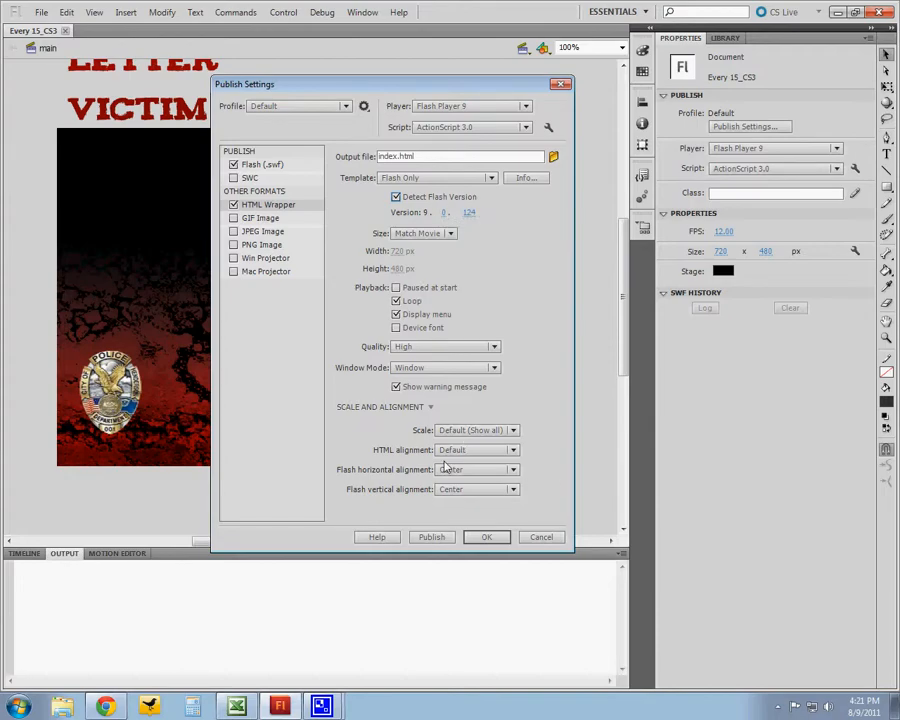
left_click_drag(375, 90, 368, 89)
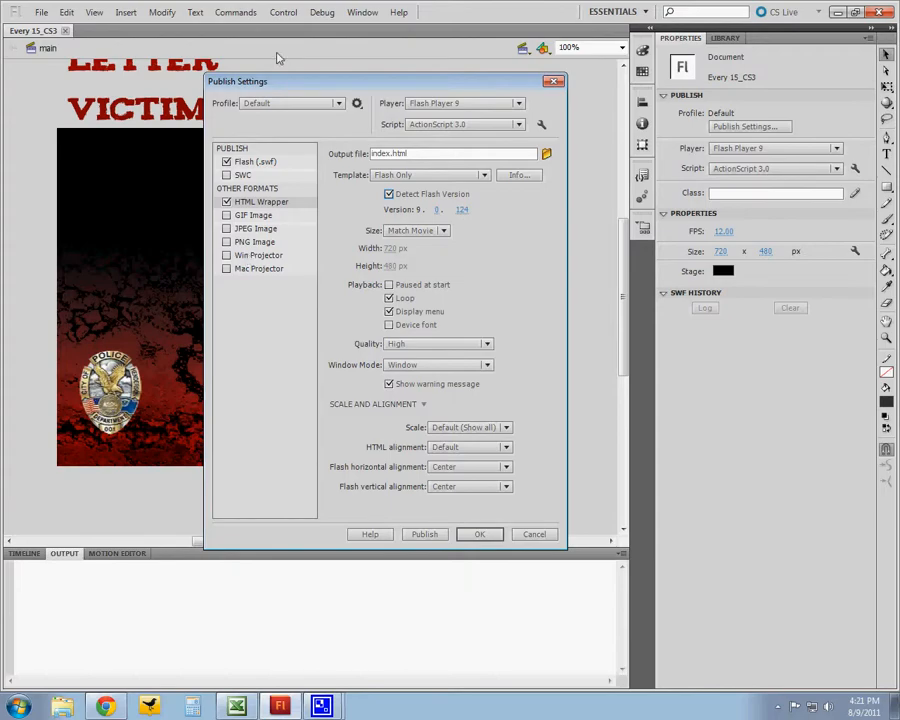
left_click_drag(266, 89, 266, 82)
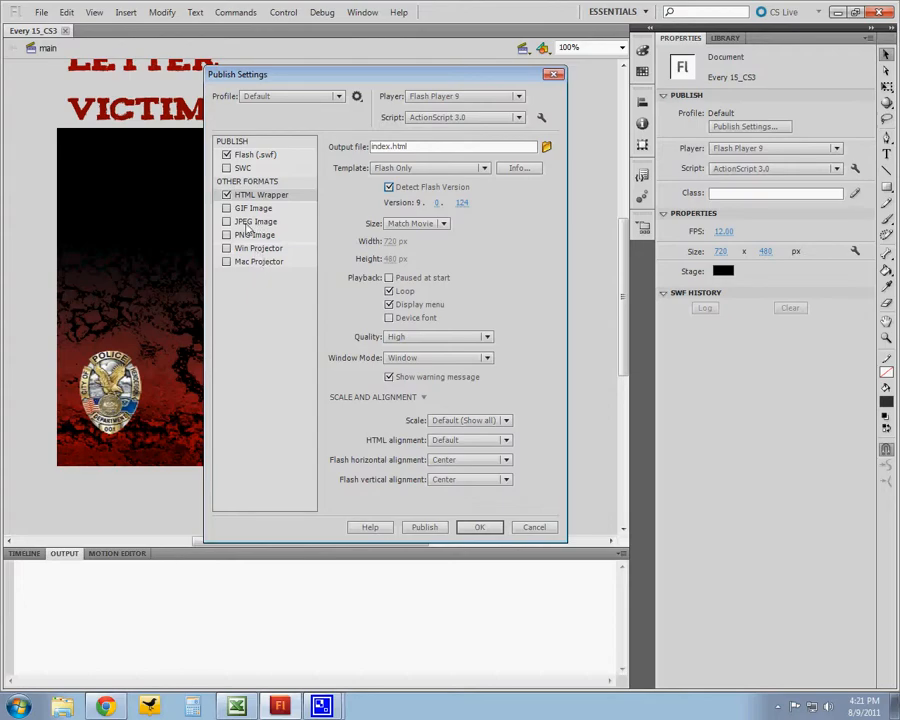
- Turn off Flash (.swf) publishing and enable Mac Projector as the only output format
left_click(227, 156)
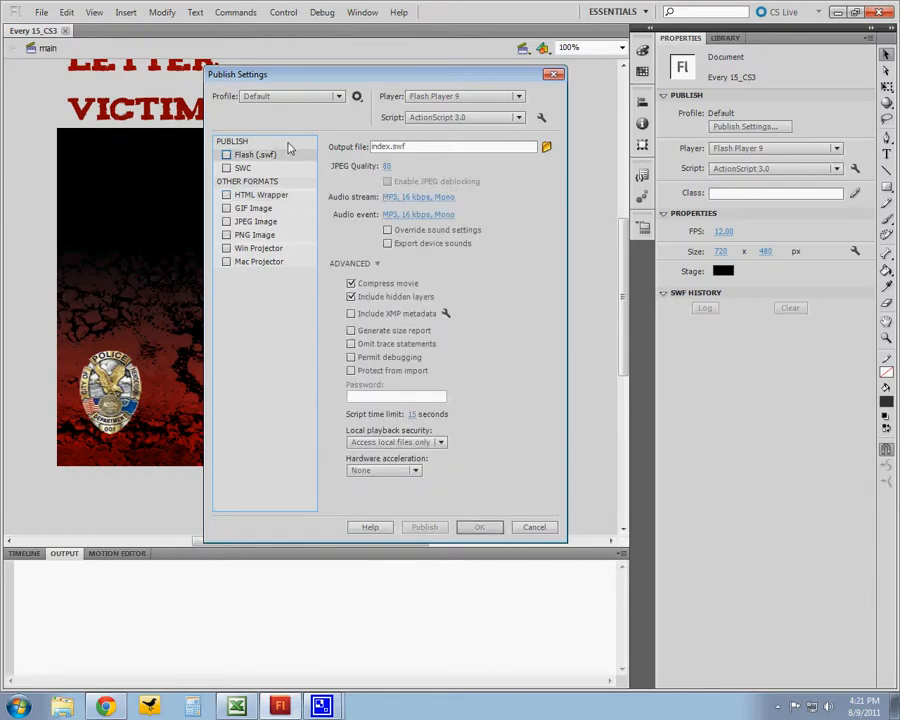
left_click_drag(293, 81, 298, 94)
left_click(262, 262)
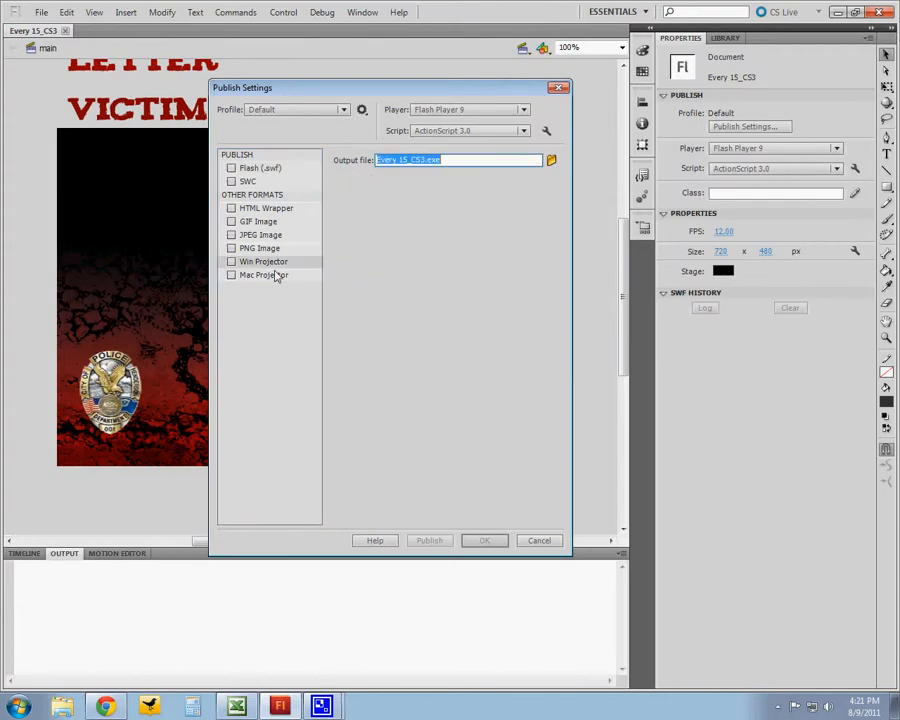
left_click(232, 262)
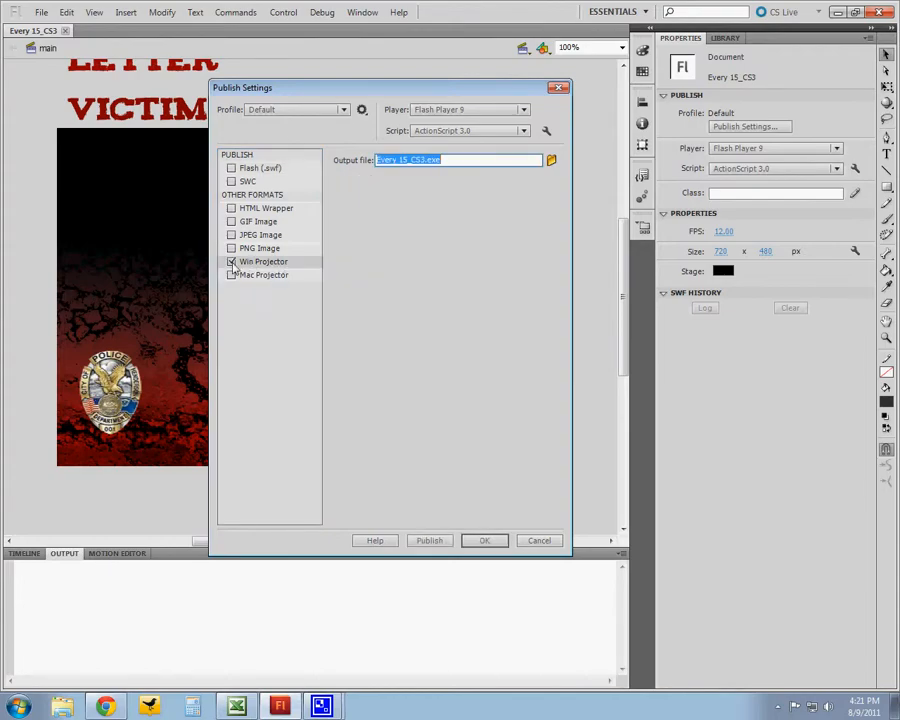
left_click(232, 263)
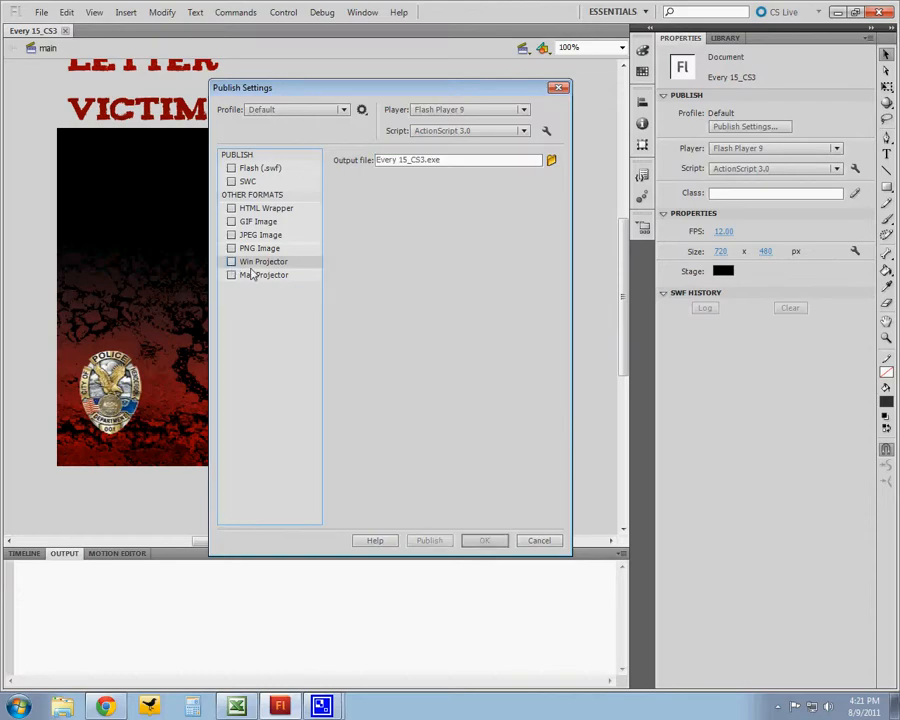
left_click(255, 275)
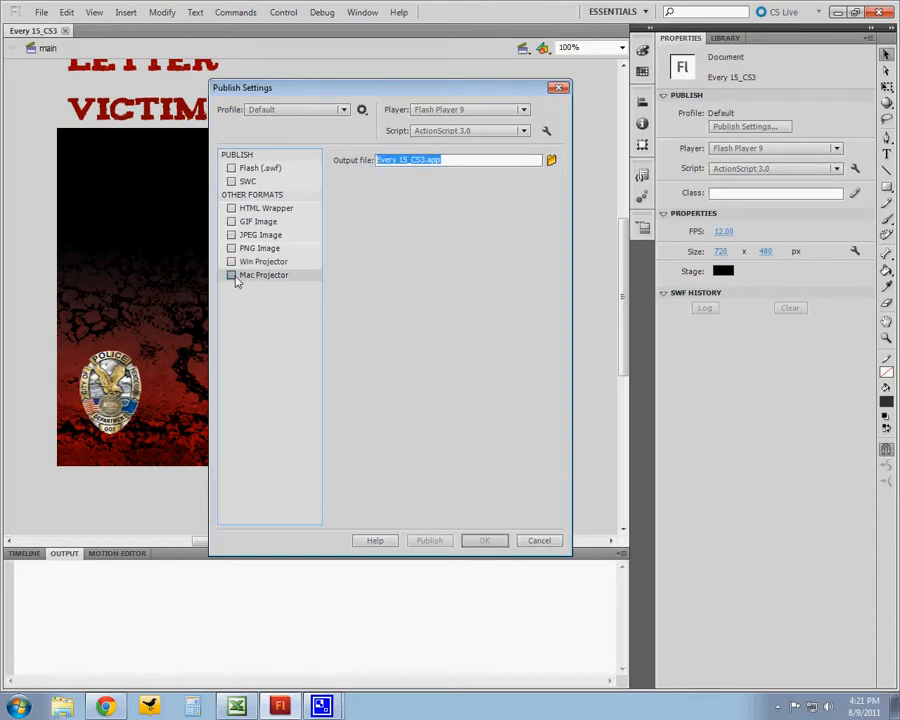
left_click(233, 263)
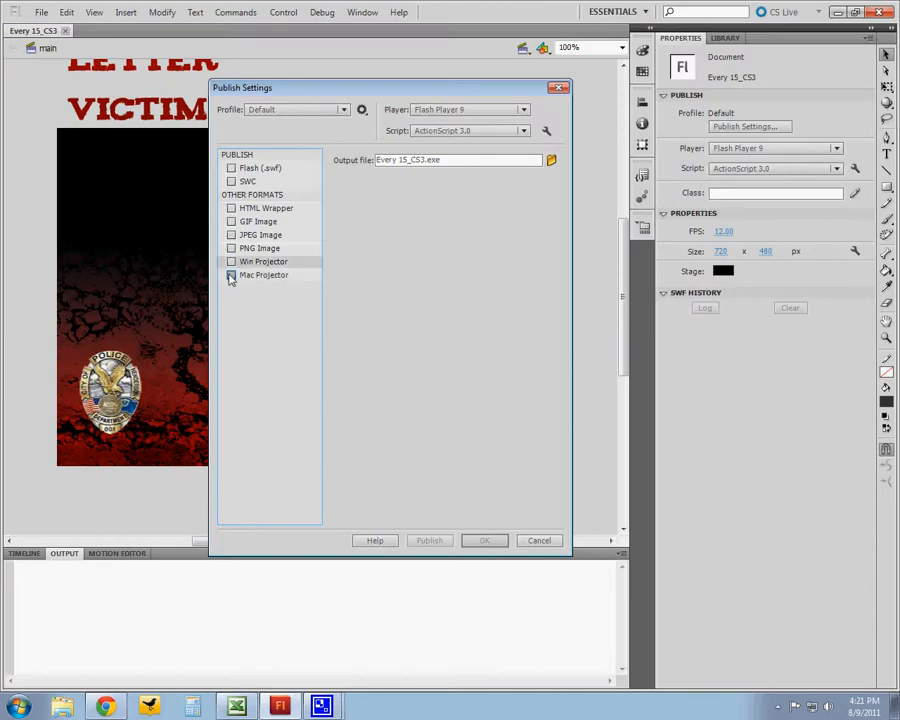
left_click(233, 263)
left_click(233, 263)
left_click(233, 276)
left_click(232, 276)
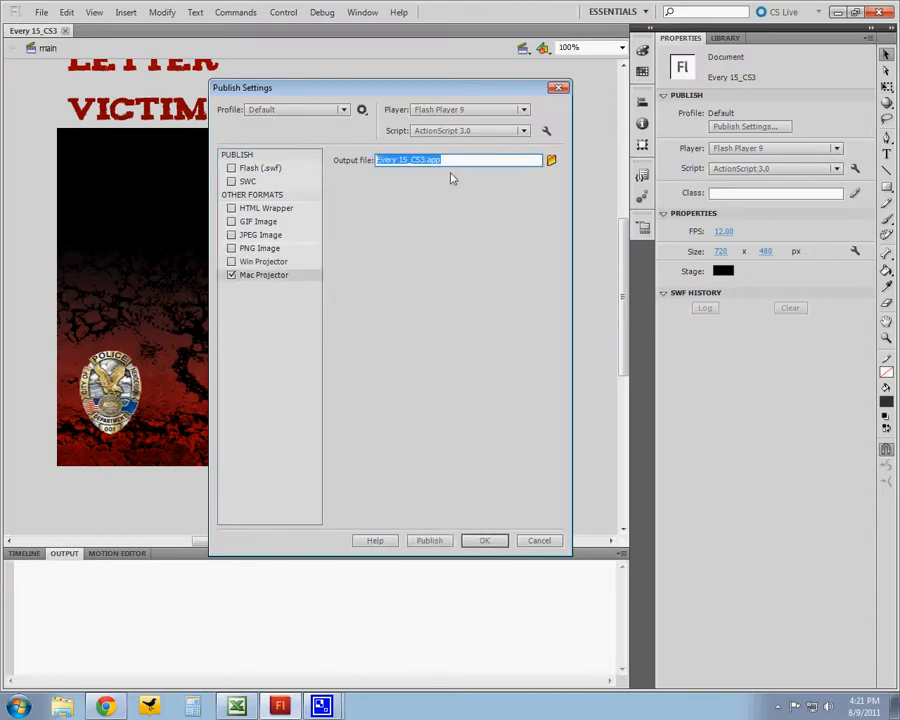
- Disable the Mac Projector output and re-enable the Flash (.swf) and HTML Wrapper formats
left_click(232, 276)
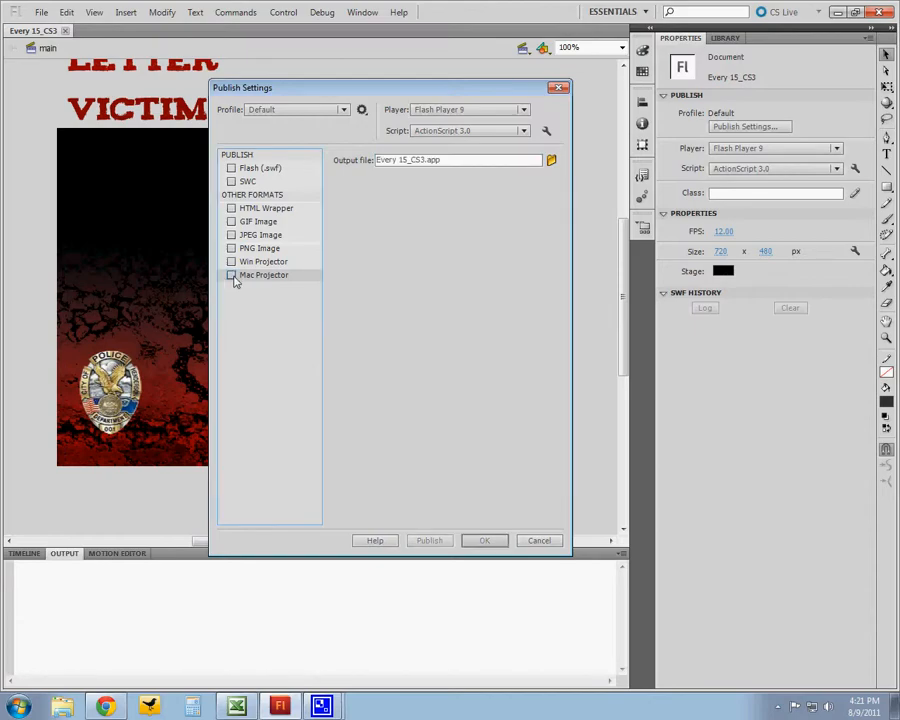
left_click(270, 268)
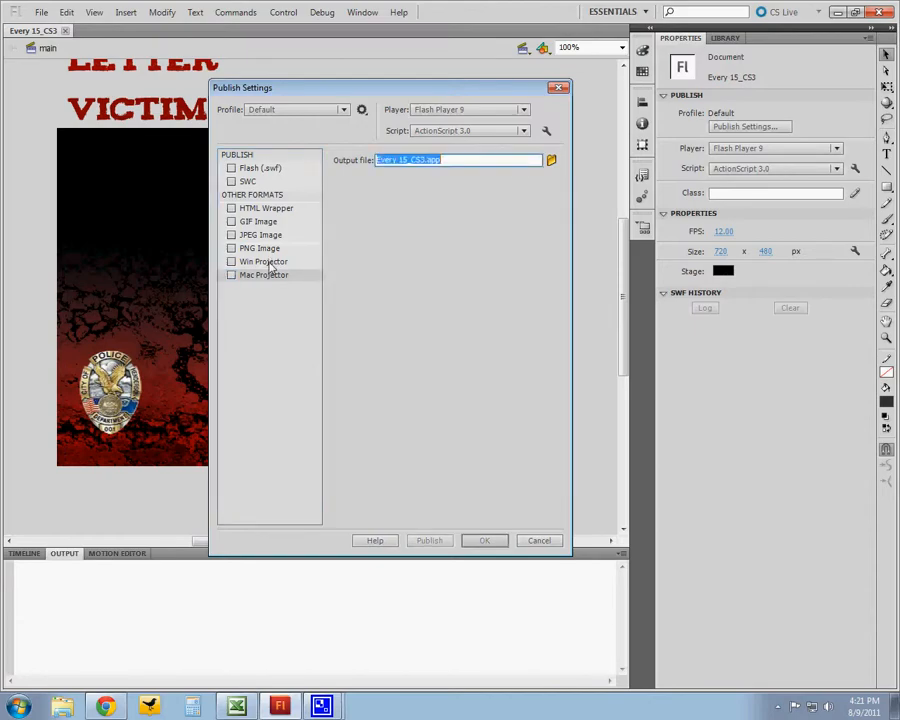
left_click(264, 262)
left_click_drag(257, 88, 227, 78)
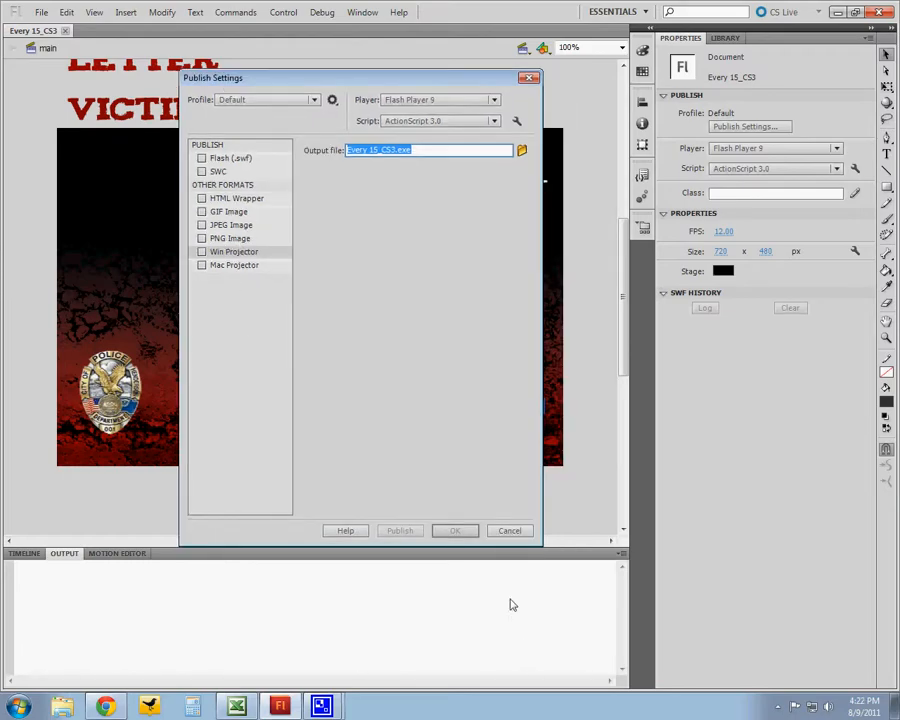
left_click(204, 198)
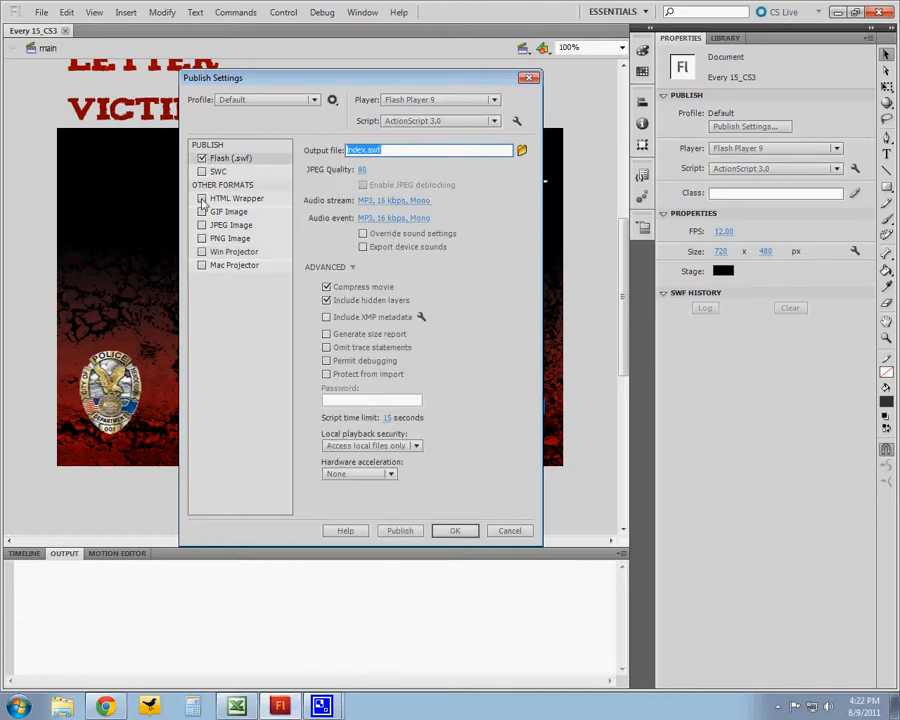
left_click(203, 199)
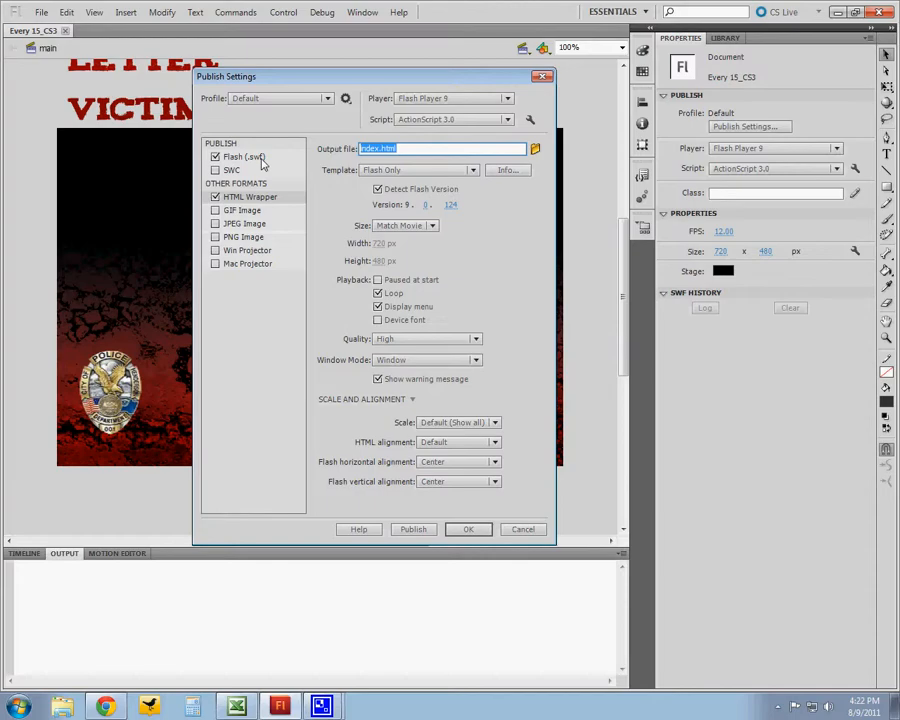
- Publish the project with these settings, close the Publish Settings dialog and minimize the program window
left_click(413, 529)
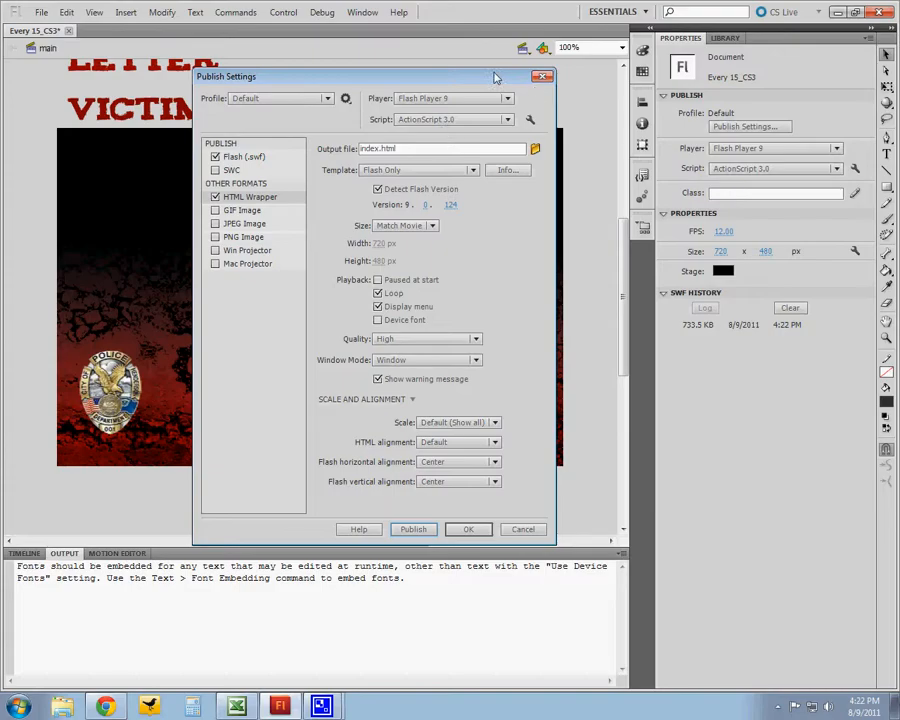
left_click(541, 76)
left_click(838, 12)
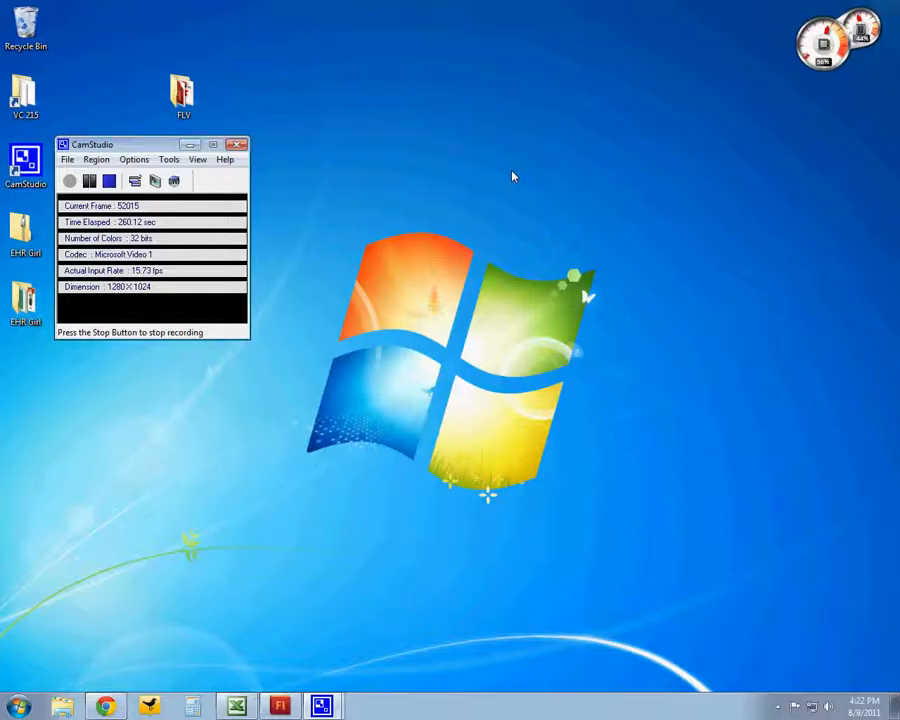